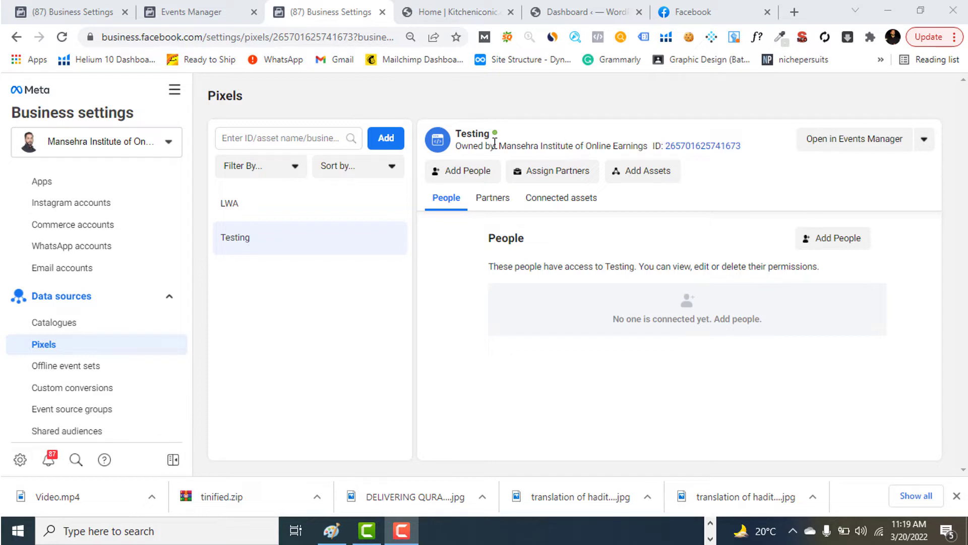
Step: Open the Testing pixel in Events Manager and review its activity chart and list of received events
left_click(832, 147)
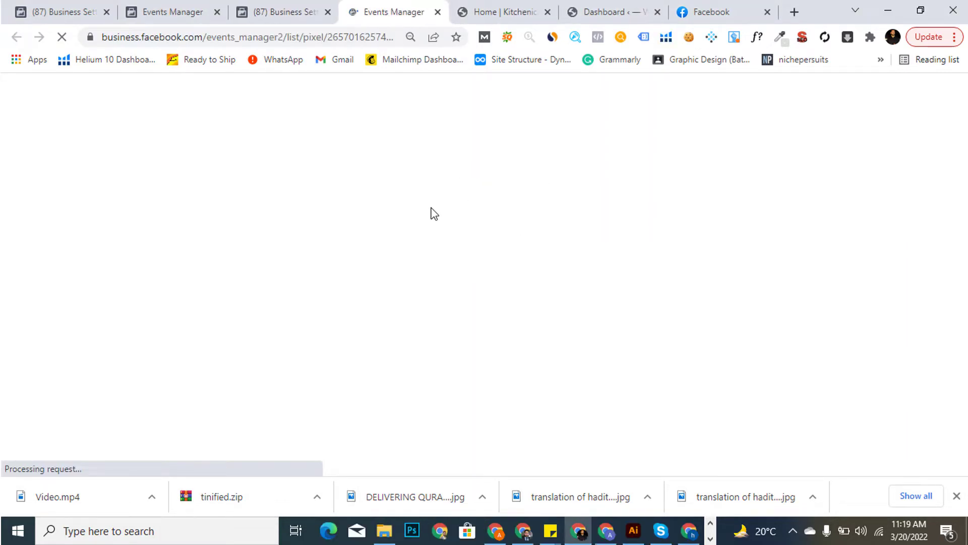
scroll(505, 273, "down", 4)
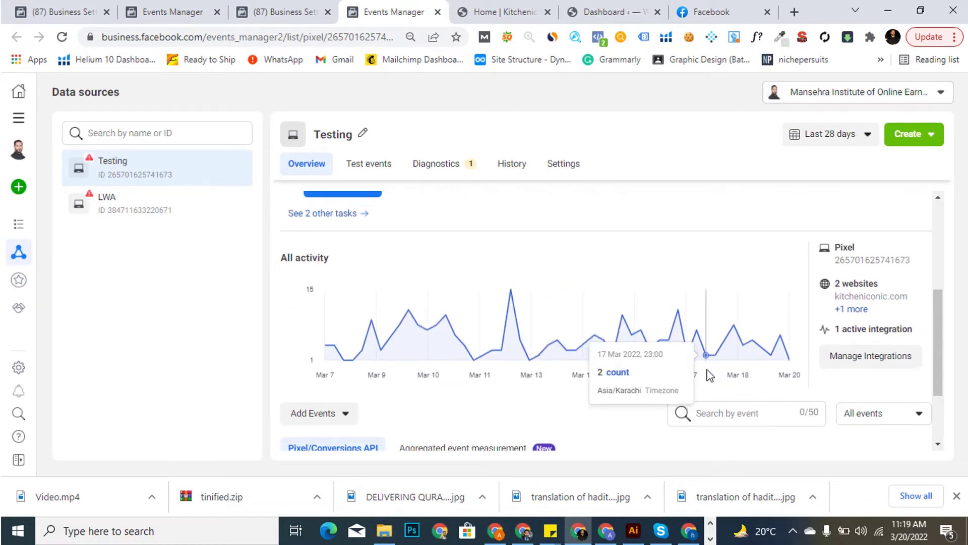
scroll(670, 345, "up", 2)
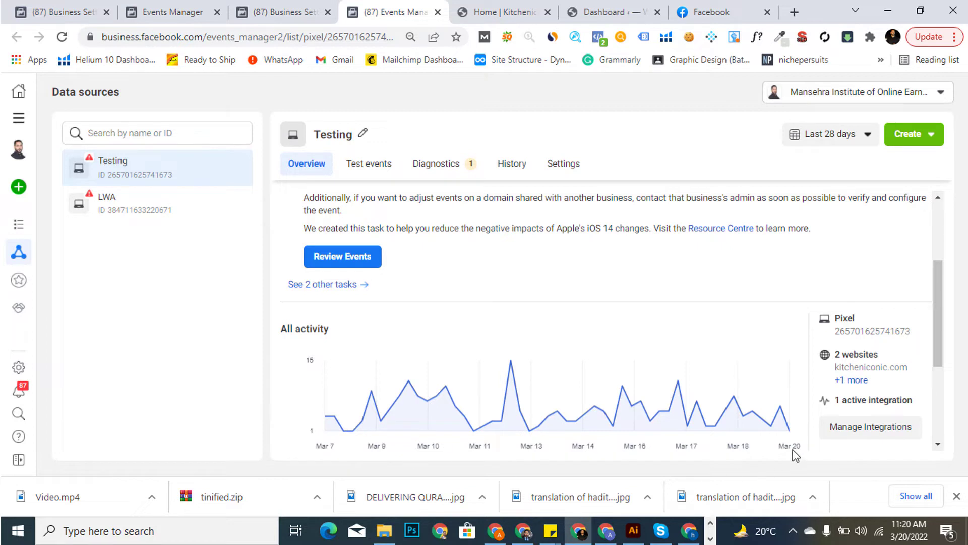
scroll(698, 400, "down", 3)
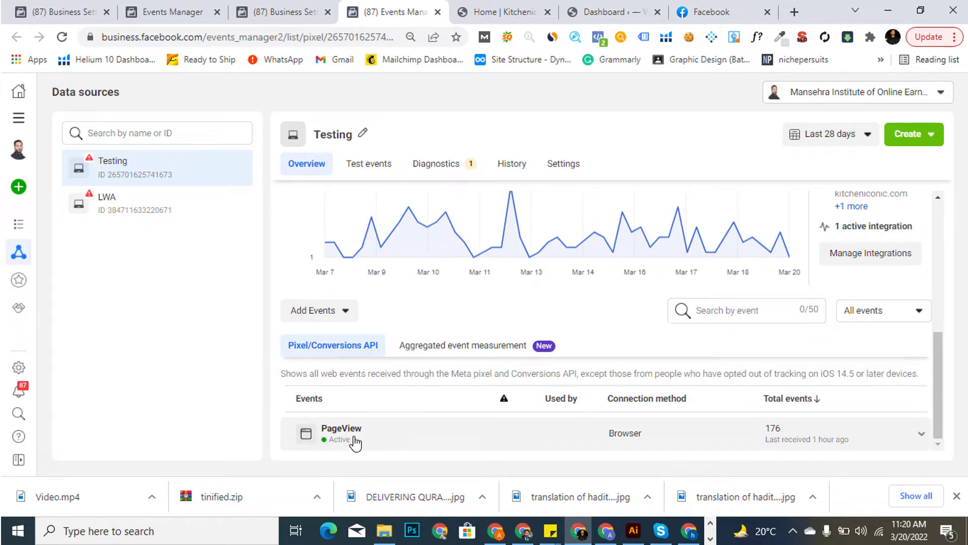
Step: Look through the kitcheniconic.com home page and return to the Testing pixel's overview
left_click(482, 8)
scroll(417, 277, "down", 5)
scroll(227, 274, "up", 3)
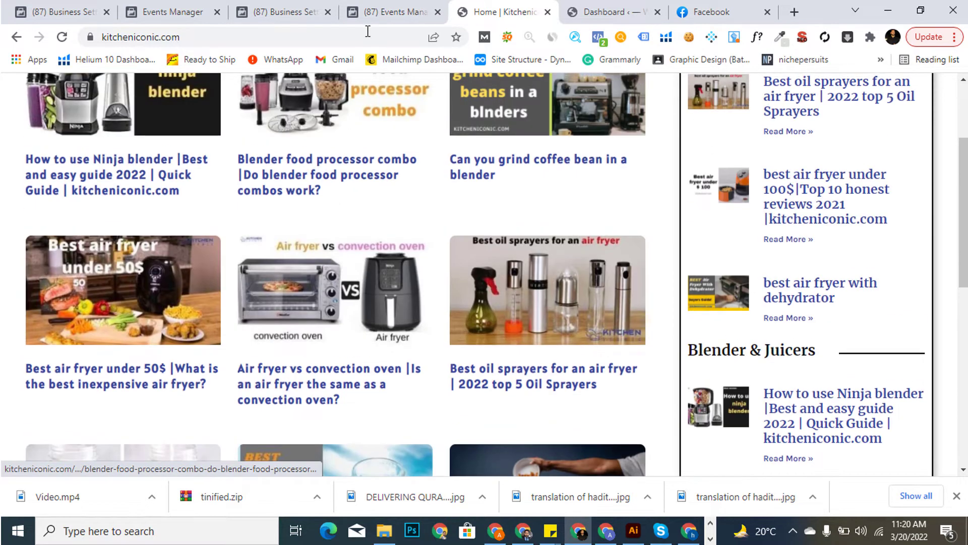
left_click(375, 12)
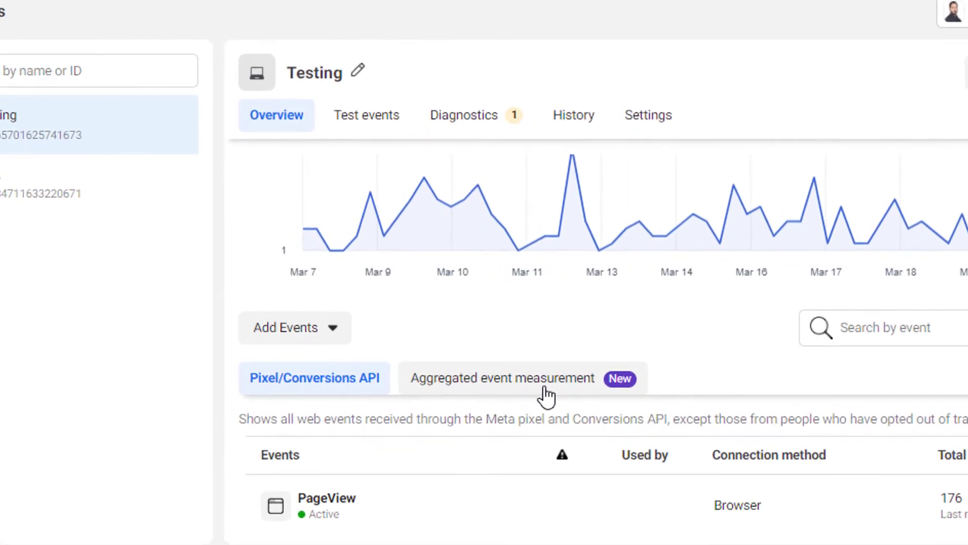
Step: Open the web event configurations from Aggregated event measurement and start verifying the kitcheniconic.com domain
left_click(509, 353)
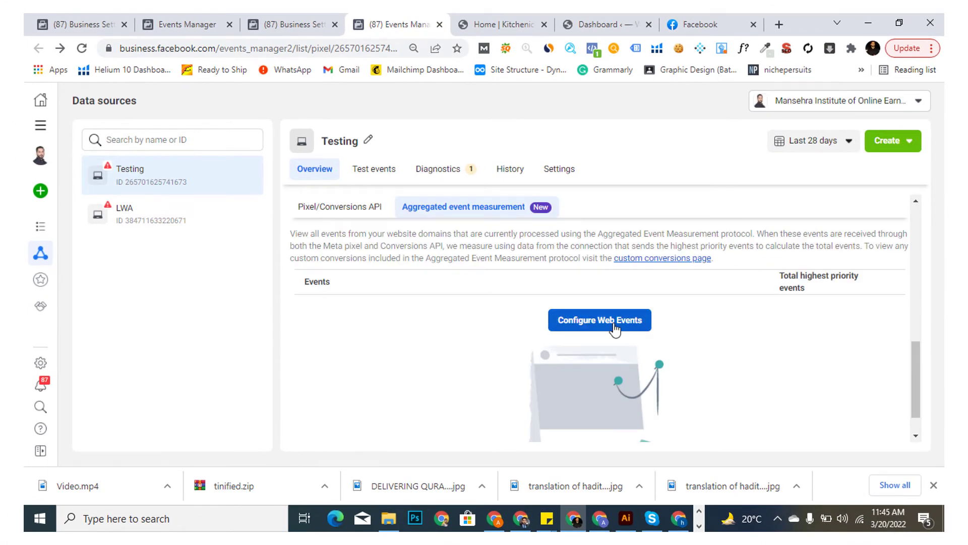
left_click(615, 329)
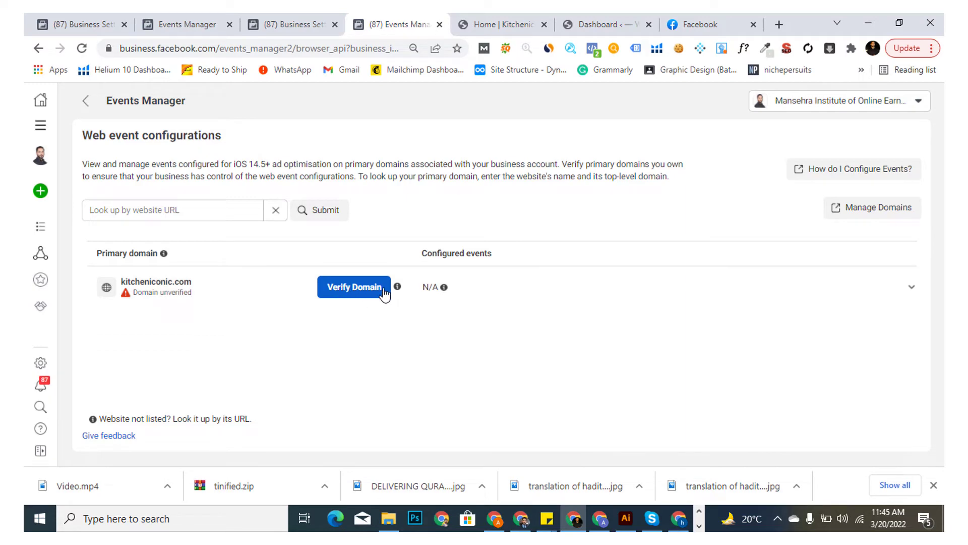
left_click(354, 292)
left_click(616, 324)
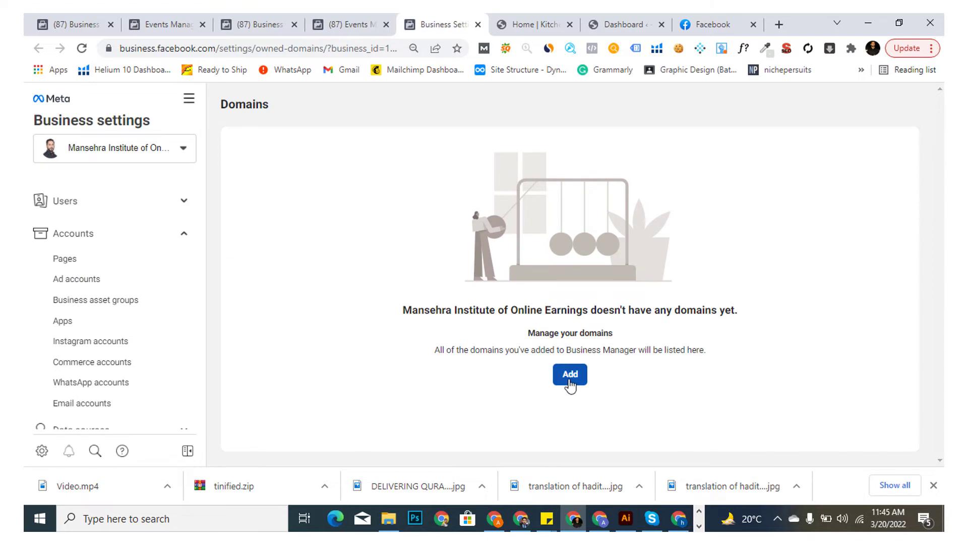
Step: Add kitcheniconic.com to the business's domains and copy its meta-tag for domain verification
left_click(571, 376)
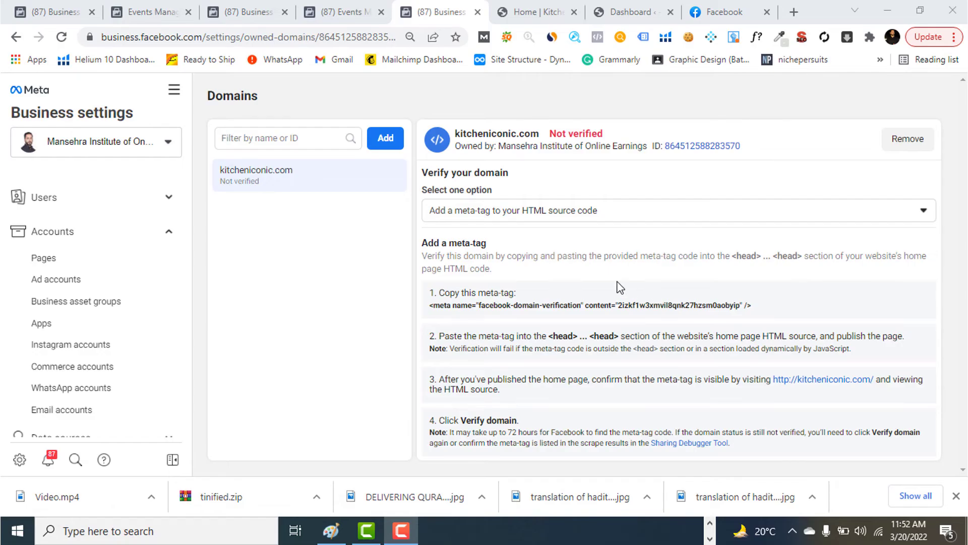
left_click(487, 310)
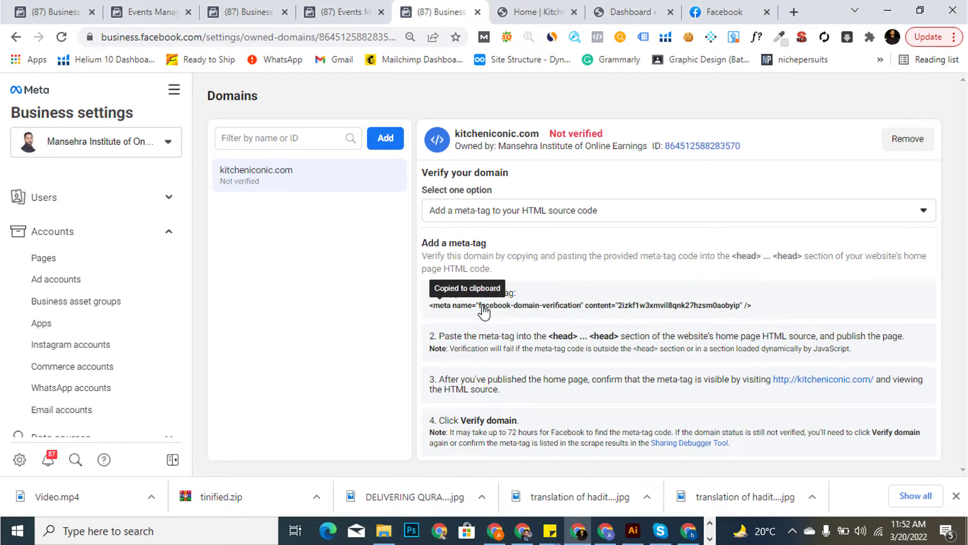
Step: Switch to the site's WordPress dashboard and open the Insert Headers and Footers settings
left_click(528, 13)
key("ctrl+Tab")
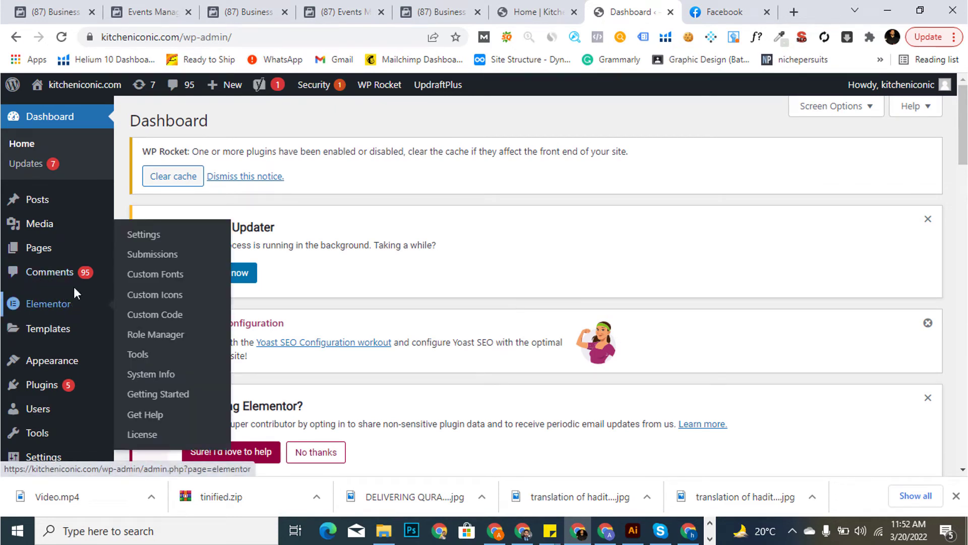
scroll(63, 272, "down", 1)
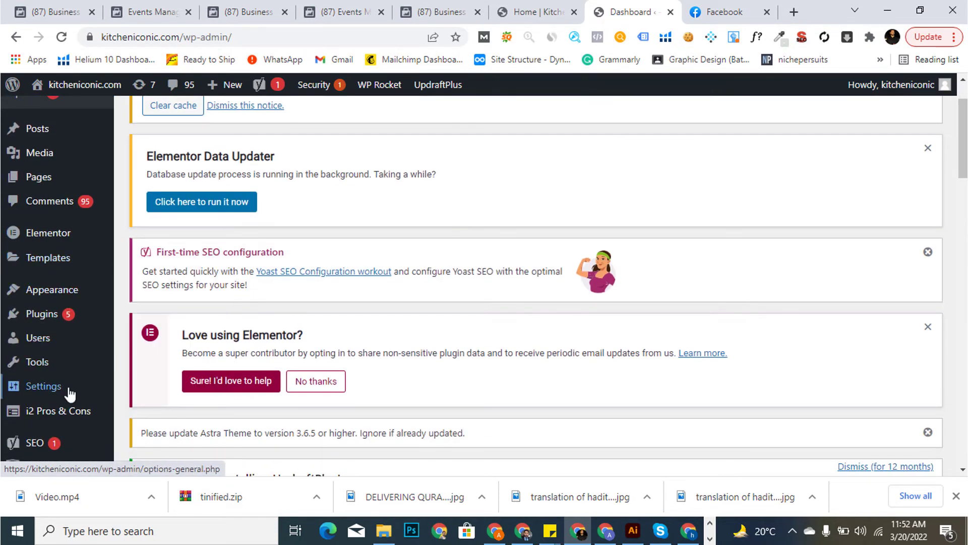
mouse_move(70, 394)
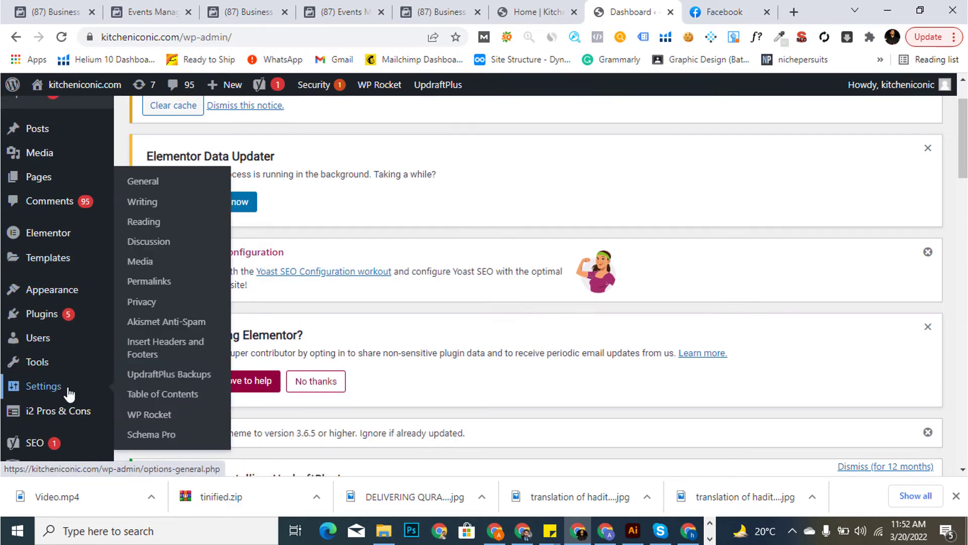
left_click(159, 349)
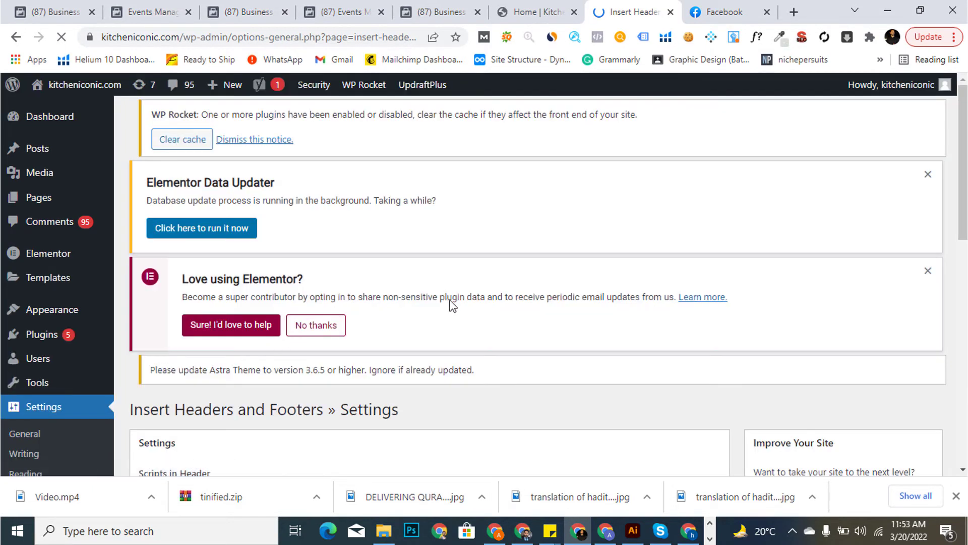
Step: Paste the Facebook domain-verification meta-tag four lines below the Meta Pixel code in the header scripts and save the settings
scroll(452, 302, "down", 3)
scroll(353, 335, "down", 3)
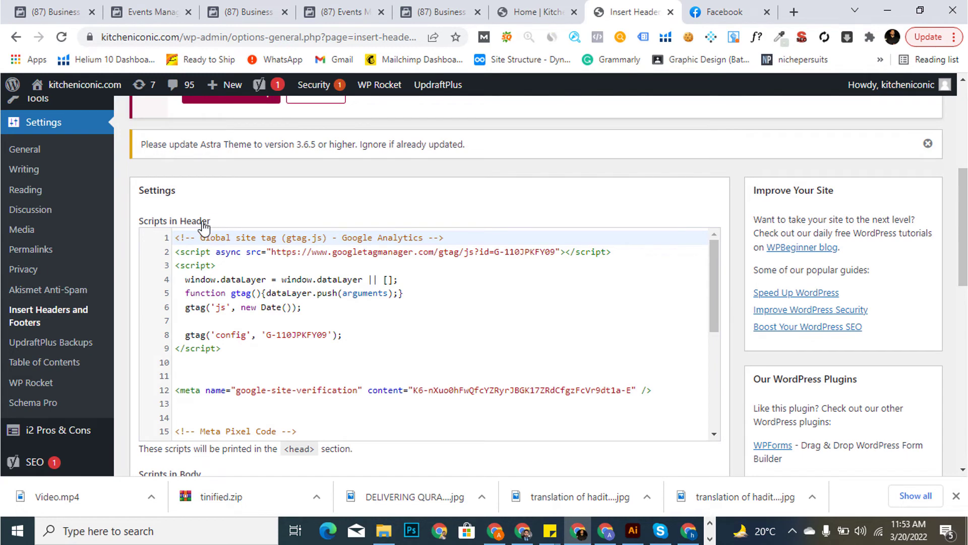
scroll(373, 334, "down", 5)
scroll(428, 323, "down", 1)
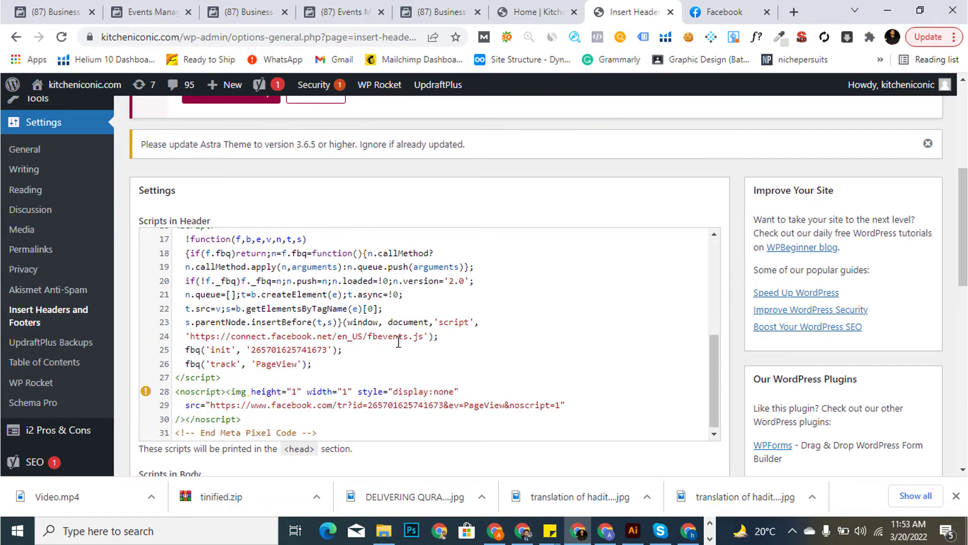
left_click(343, 432)
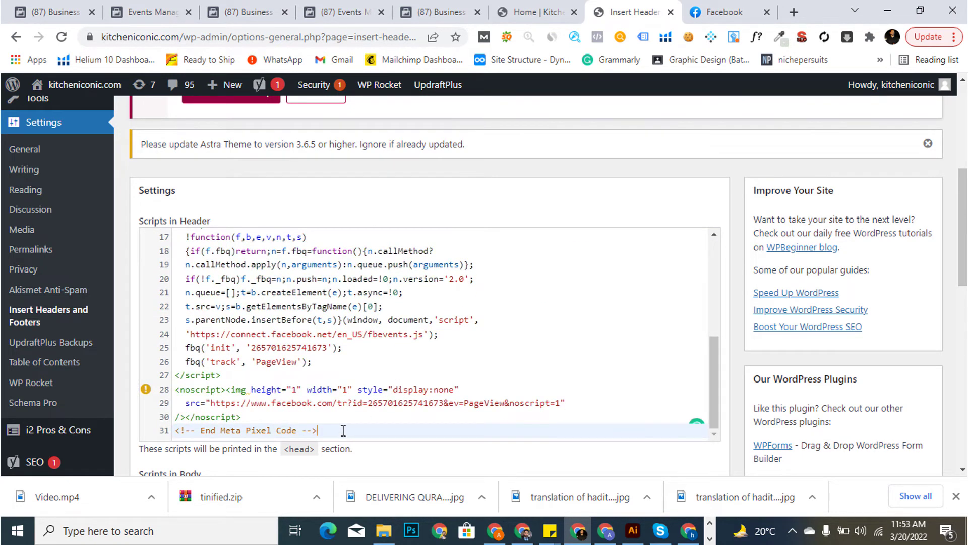
key("Return")
key("Return")
key("Return")
key("Return")
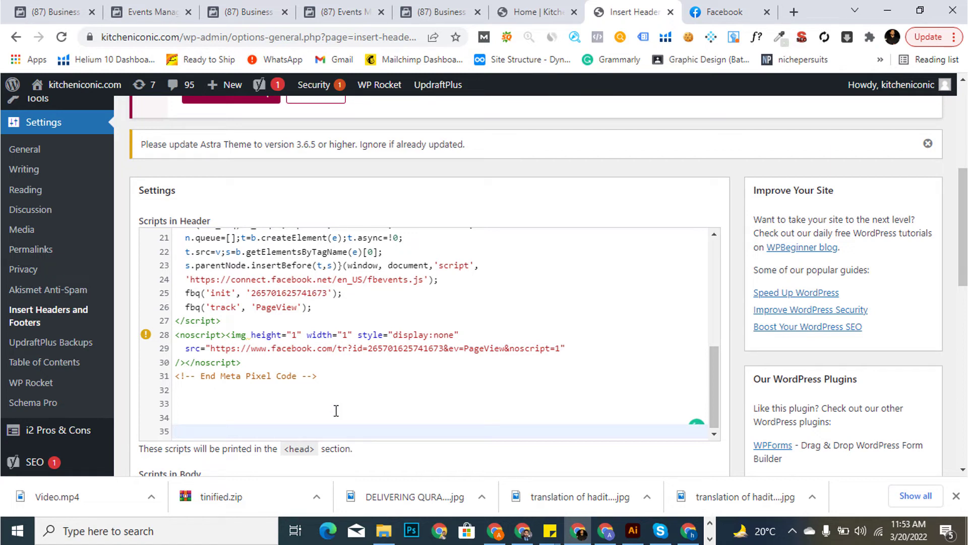
type("<meta name=\"facebook-domain-verification\" content=\"2izkf1w3xmvil8qnk27hzsm0aobyip\" />")
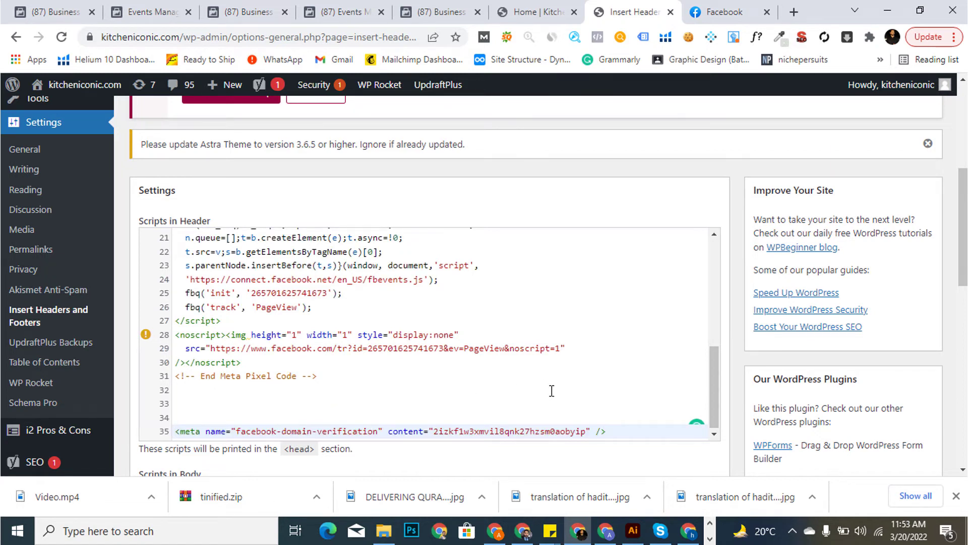
scroll(812, 341, "down", 9)
scroll(537, 402, "down", 4)
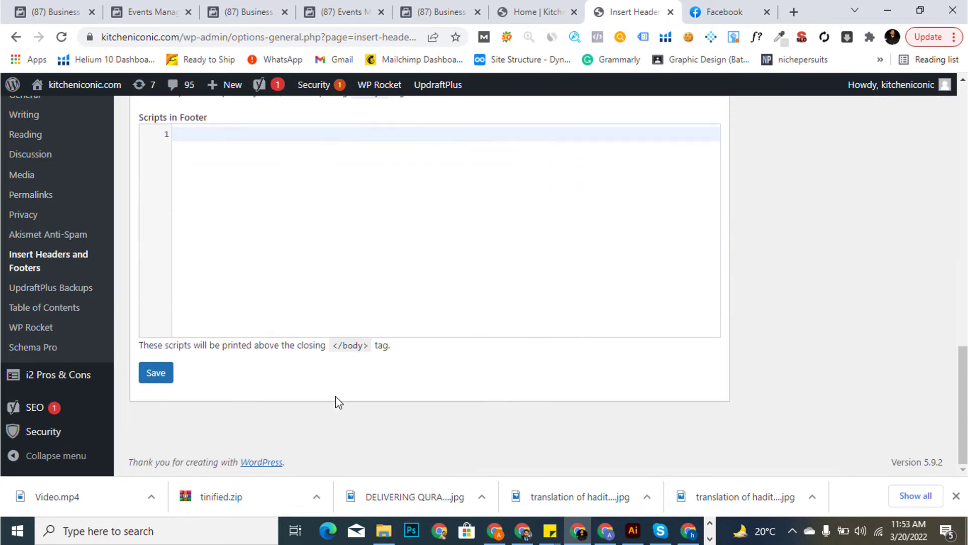
left_click(160, 378)
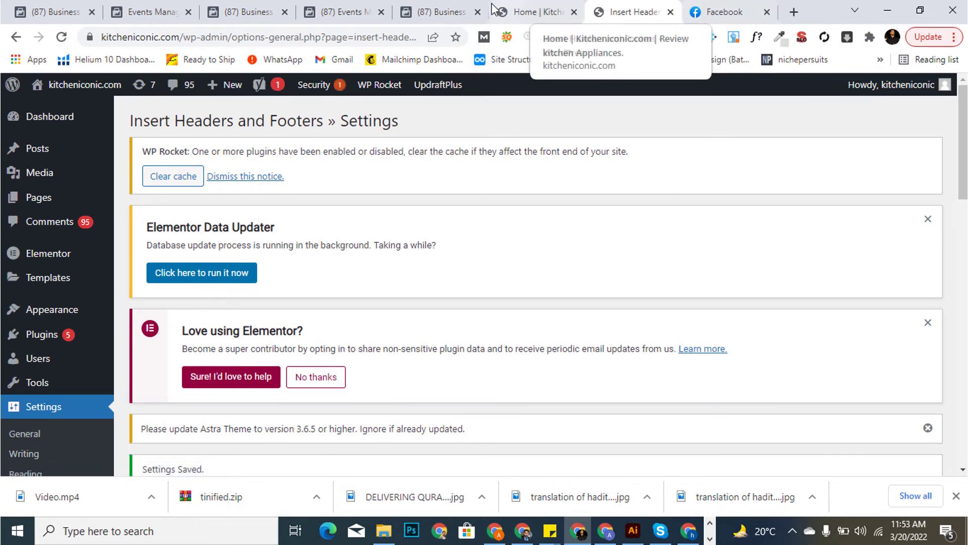
Step: Return to the kitcheniconic.com domain page in Business settings and reload it
left_click(437, 12)
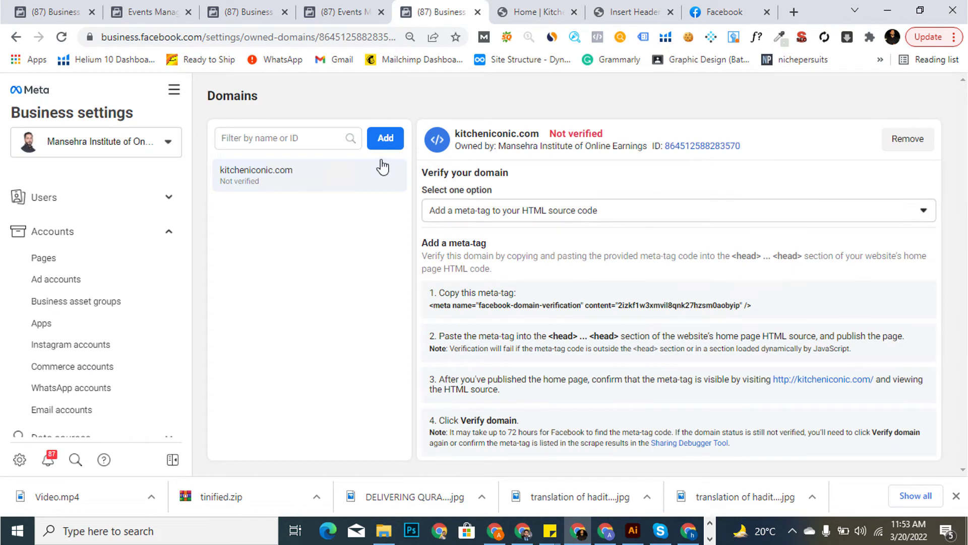
left_click(64, 36)
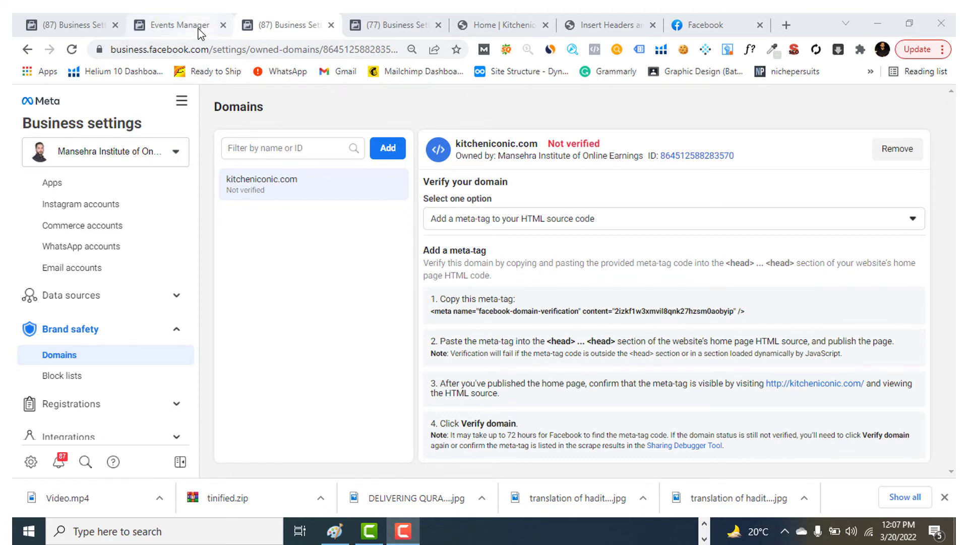
Step: Compare the verification status of kitcheniconic.com with that of nimkurefoods.com in the other business account
left_click(396, 30)
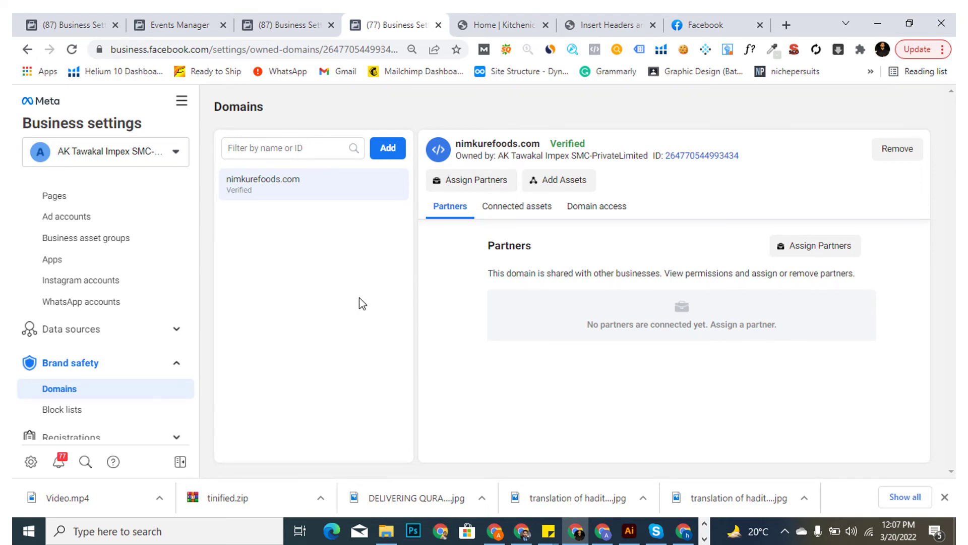
left_click(287, 25)
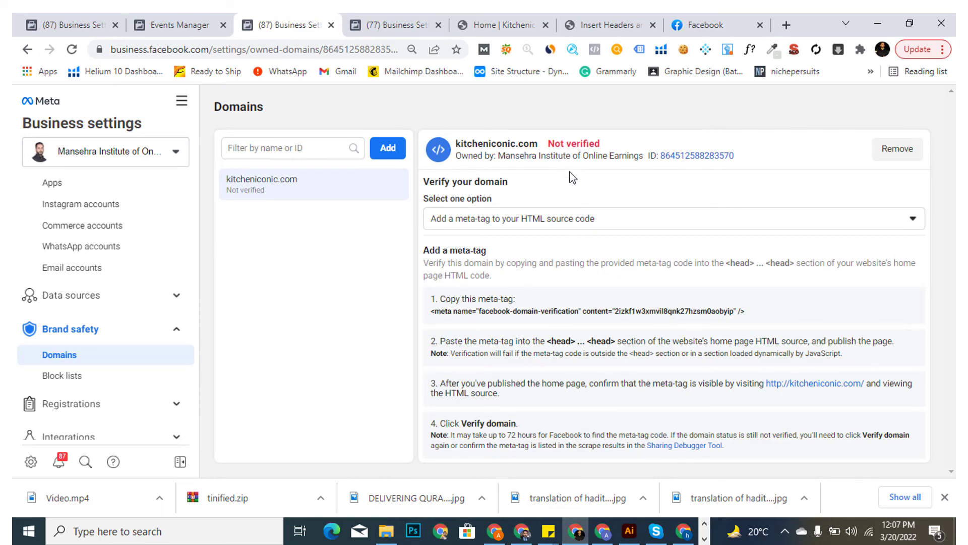
left_click(399, 26)
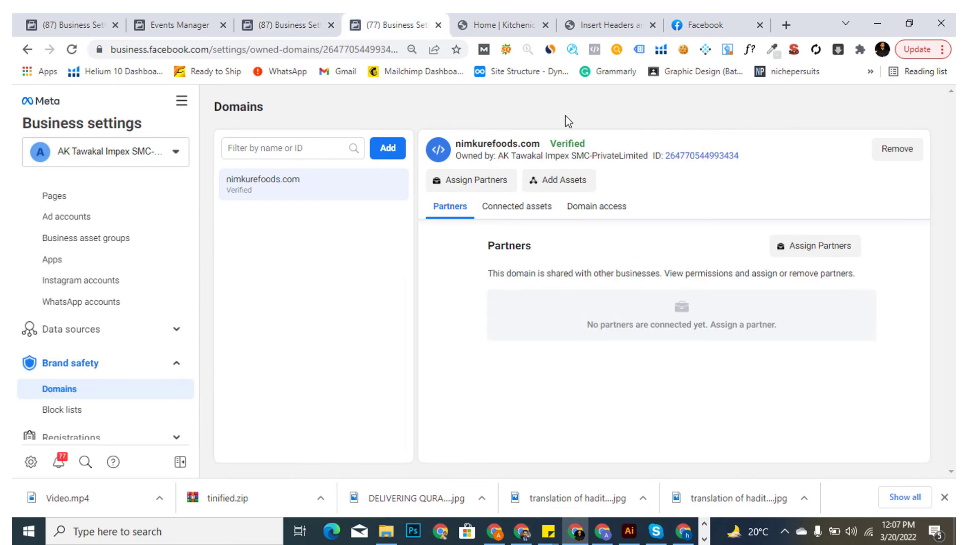
left_click_drag(550, 143, 587, 146)
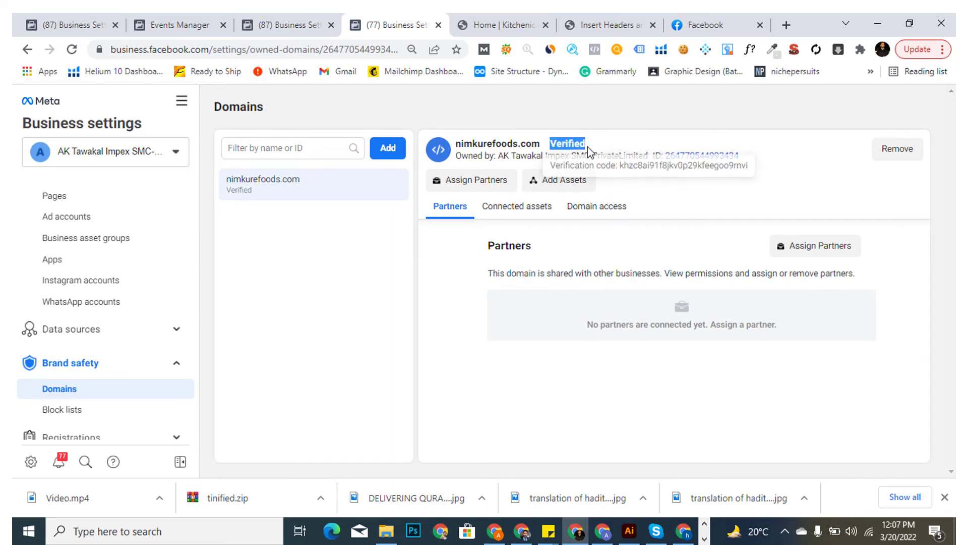